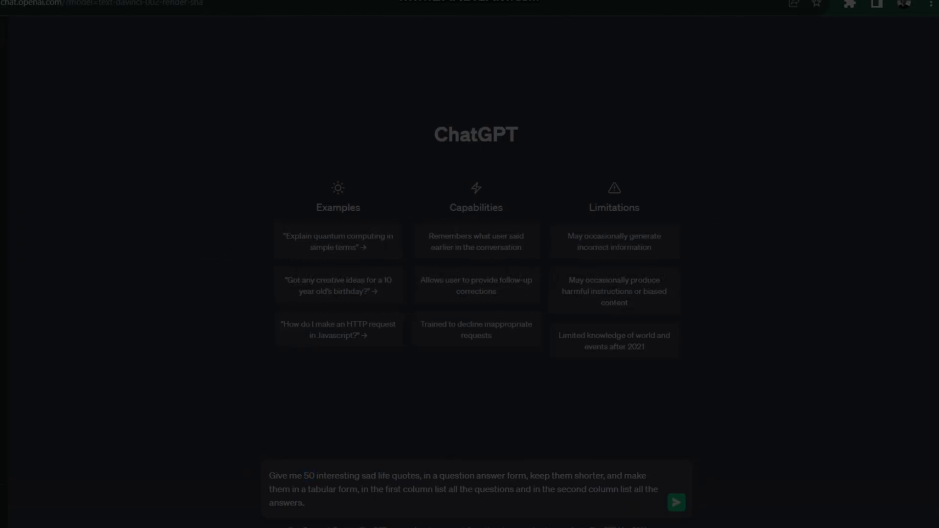
Request 50 short sad life quotes as a two-column question-and-answer table, and ask for 50 more that don't repeat the previous output.
key(Return)
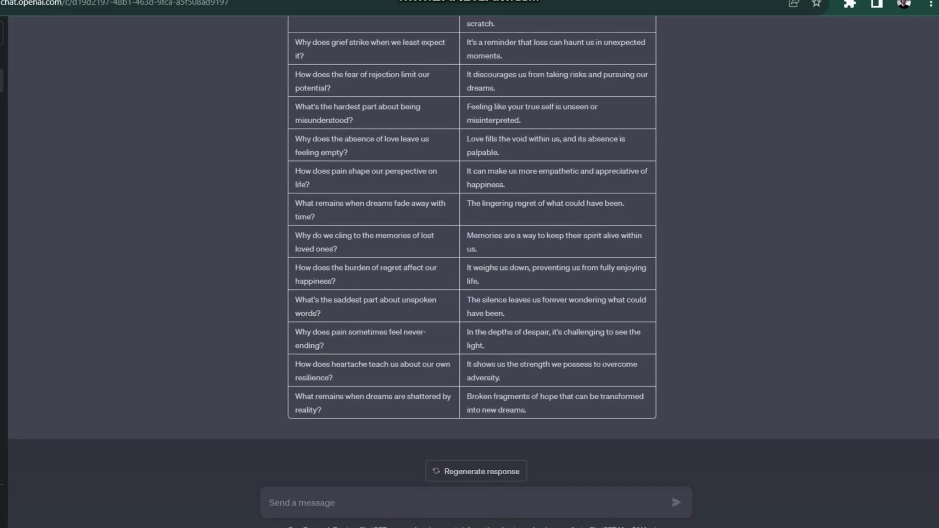
drag(527, 411, 466, 74)
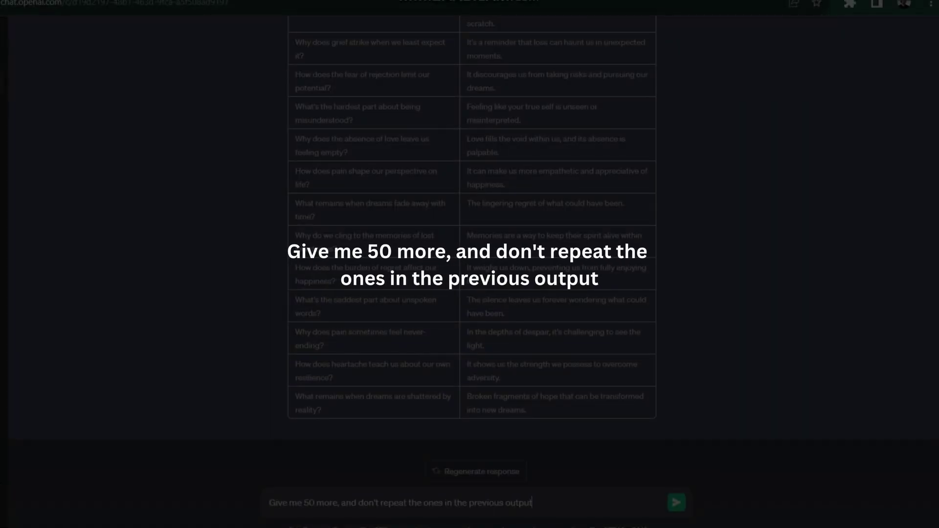
key(Return)
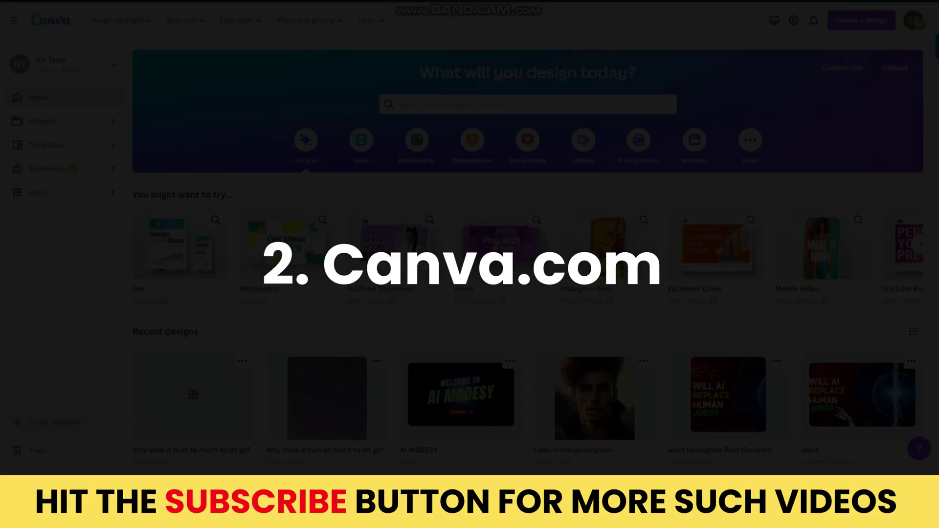
Switch to Canva, start a new Mobile Video design from a quote template, and set the page duration to 6.0 seconds.
click(861, 20)
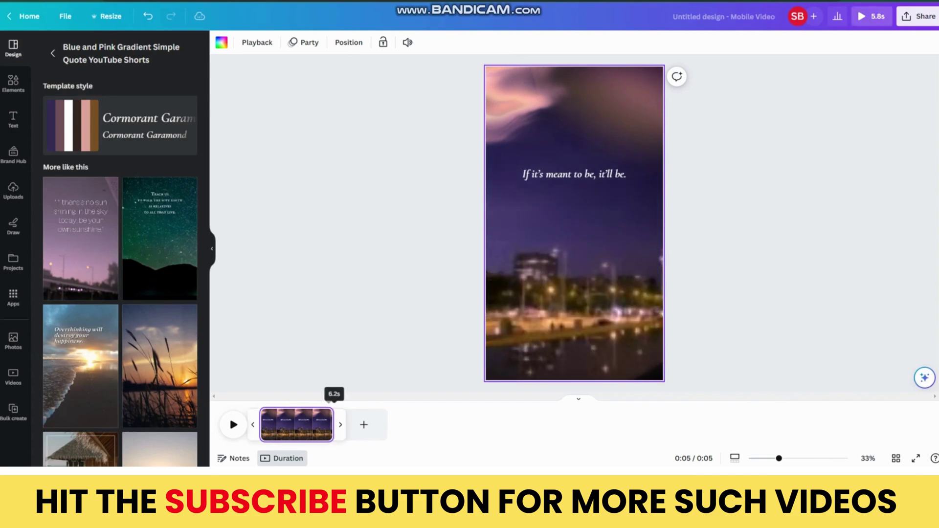
drag(337, 424, 337, 425)
Move the quote text to the middle of the page and replace it with "Why does it hurt so much to let go?".
drag(574, 174, 575, 218)
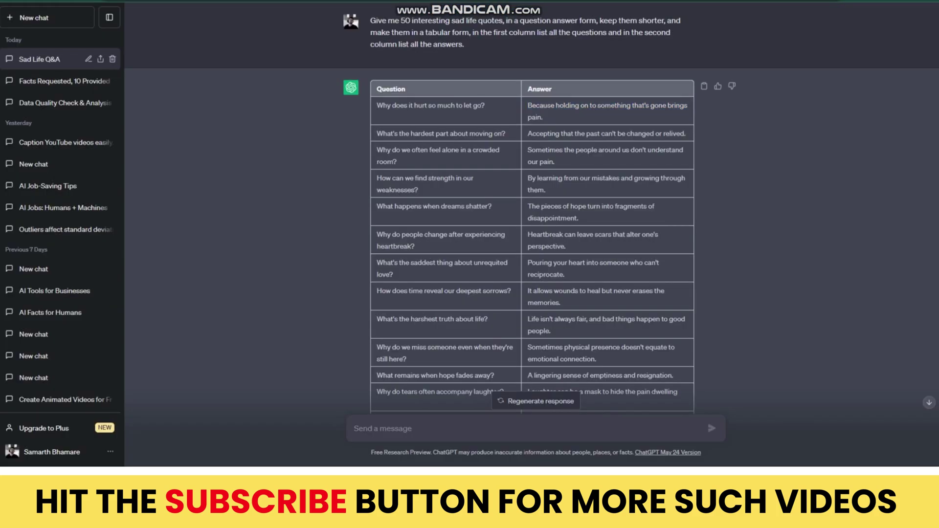
drag(484, 105, 382, 106)
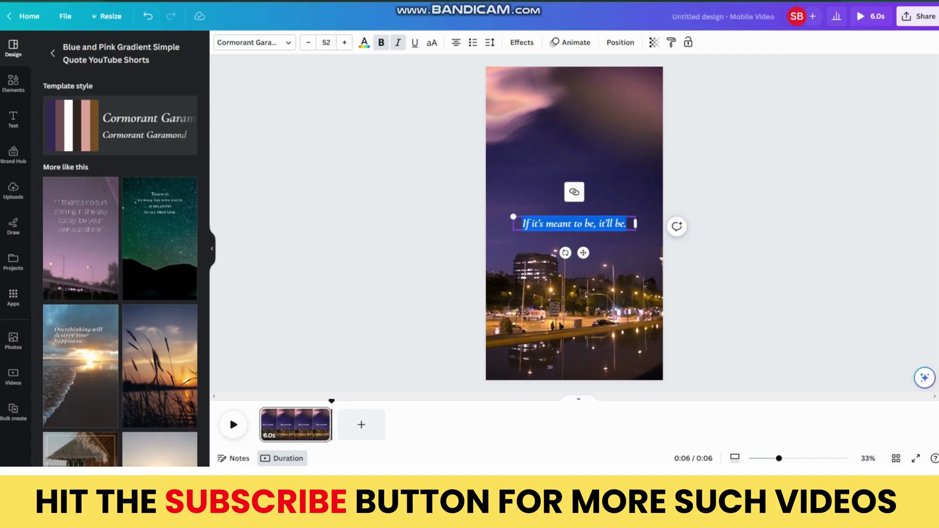
text(Why does it hurt so much to let go?)
key(Escape)
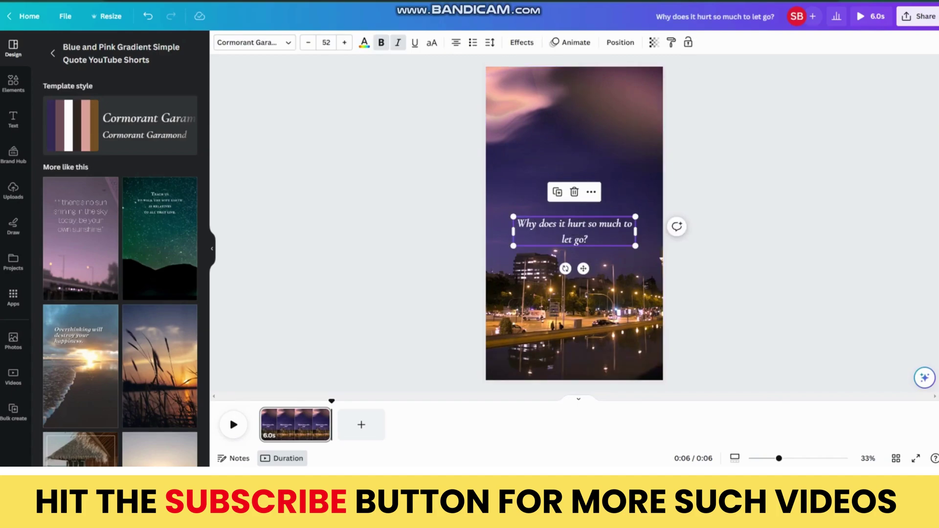
Duplicate the question text below the original, and time the original to end and the copy to start at about 4 seconds.
key(ctrl+d)
drag(577, 235, 575, 265)
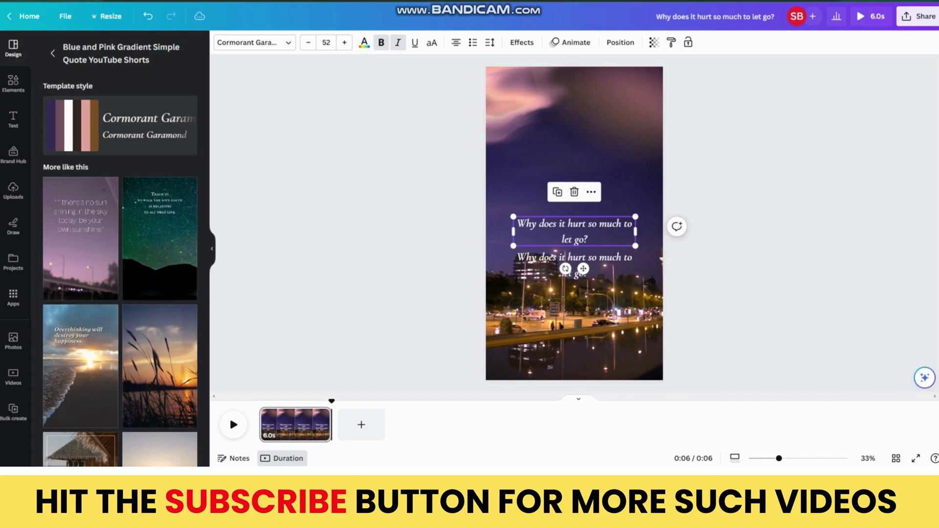
right_click(622, 225)
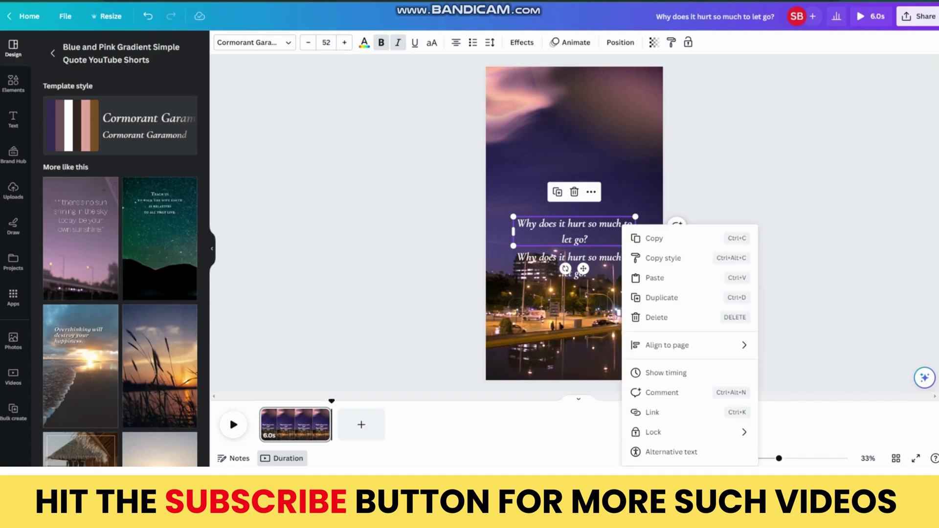
click(665, 372)
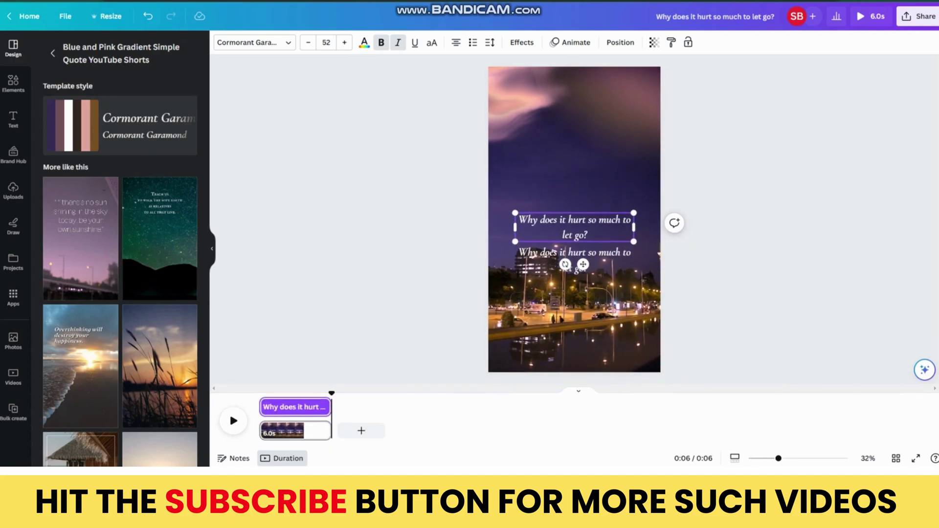
mouse_move(327, 407)
mouse_down()
mouse_move(265, 407)
mouse_move(308, 407)
mouse_up()
click(575, 260)
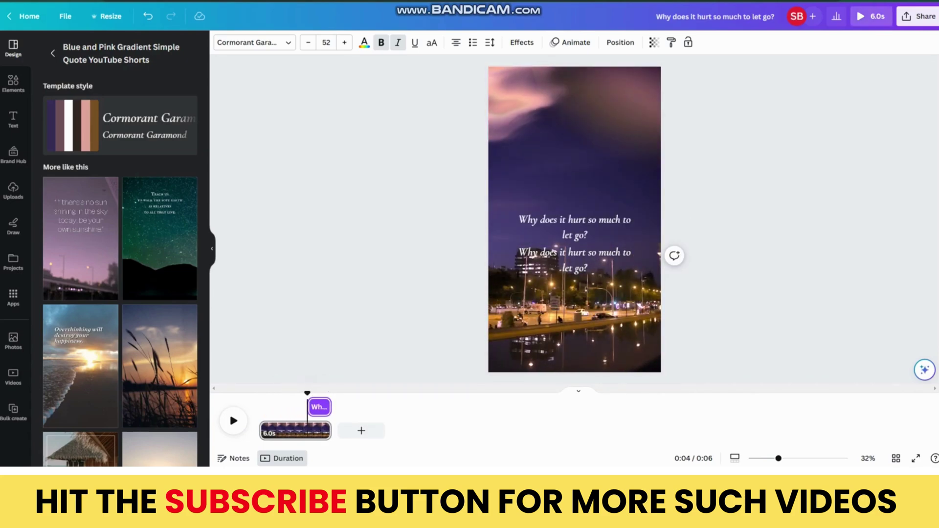
click(230, 412)
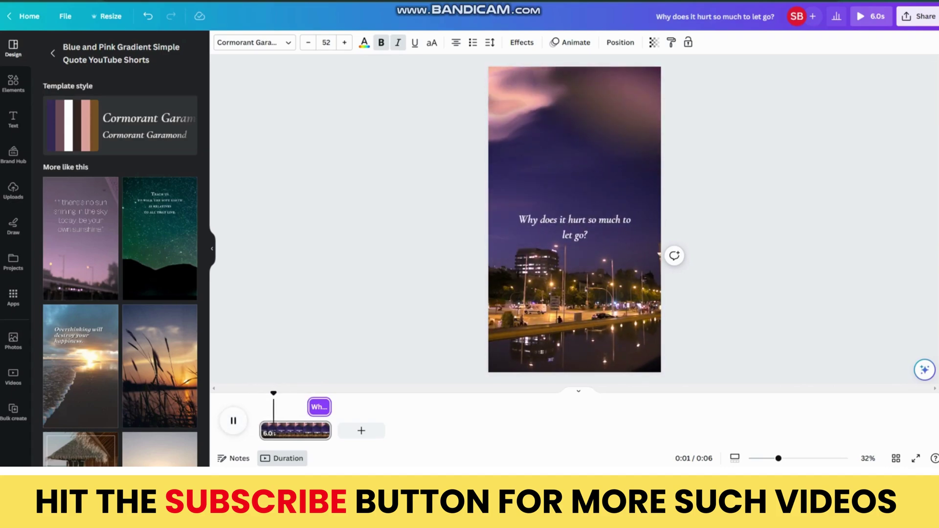
click(230, 412)
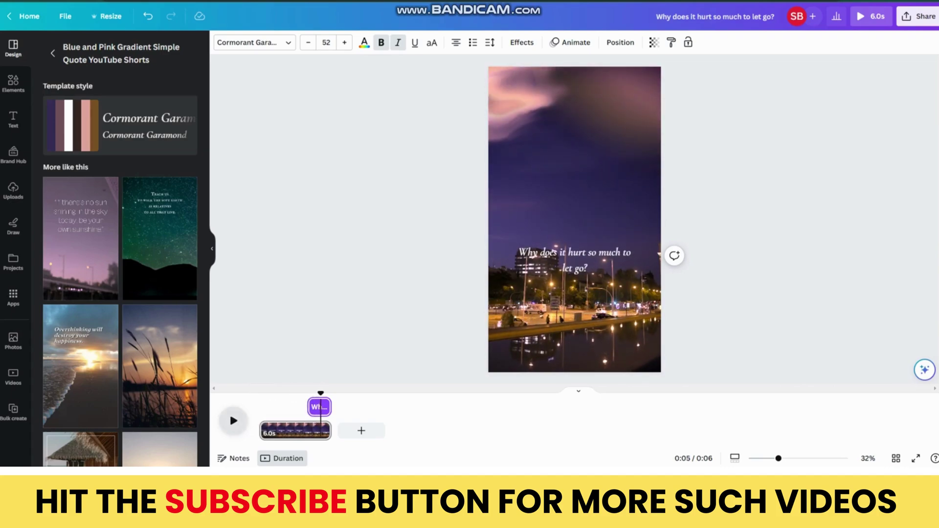
Move the copied text up over the question and replace it with the ChatGPT answer "Because holding on to something that's gone brings pain.".
click(574, 260)
drag(574, 259, 574, 226)
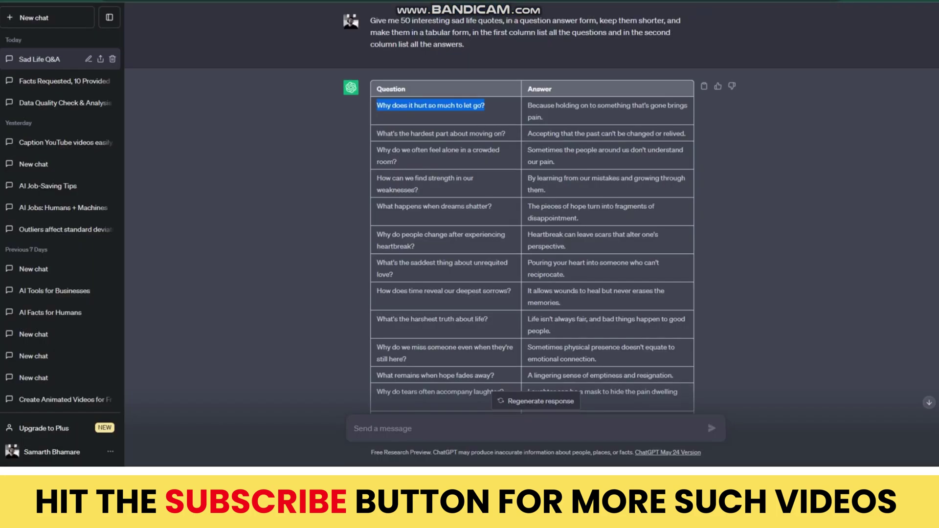
triple_click(606, 106)
key(ctrl+c)
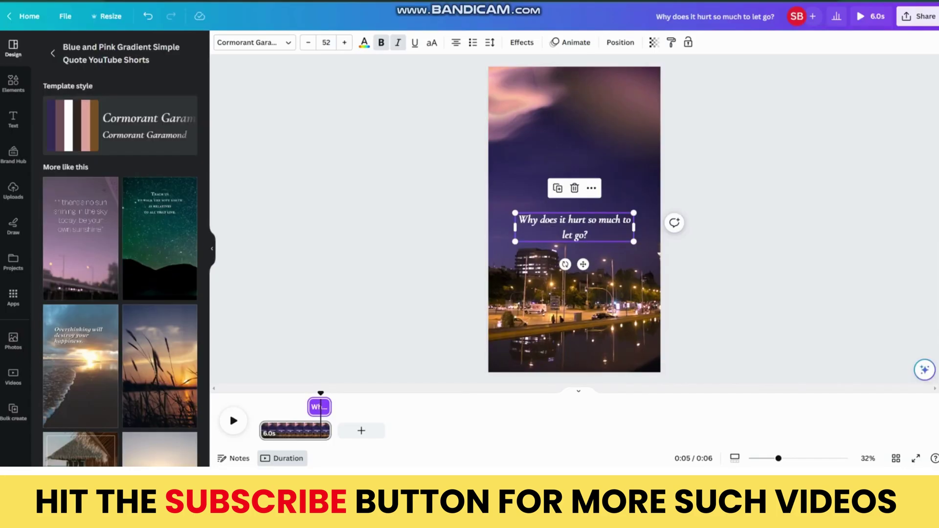
key(Return)
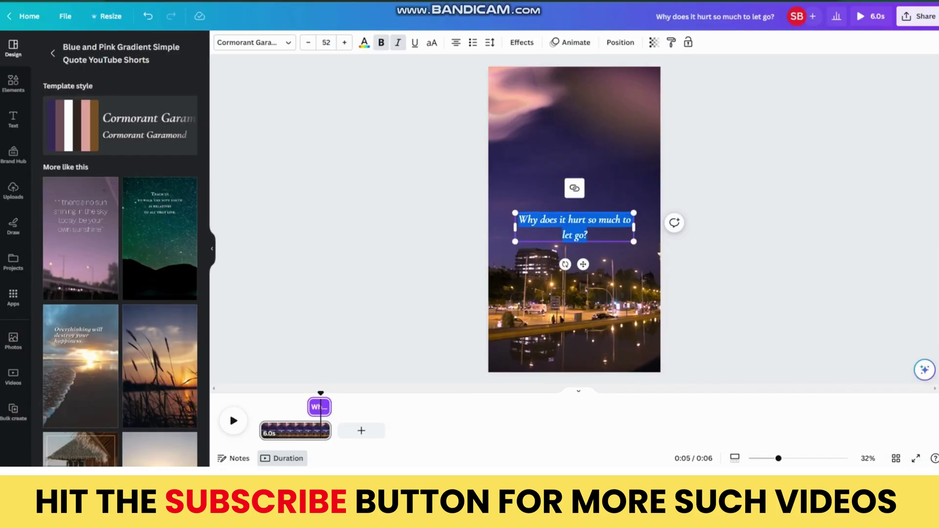
key(ctrl+v)
Apply the Typewriter animation to the question text.
click(574, 220)
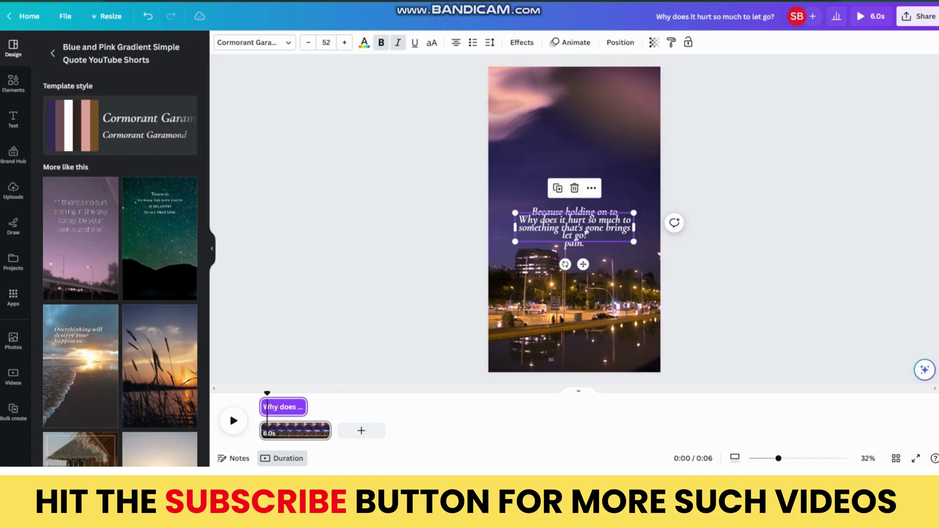
click(570, 42)
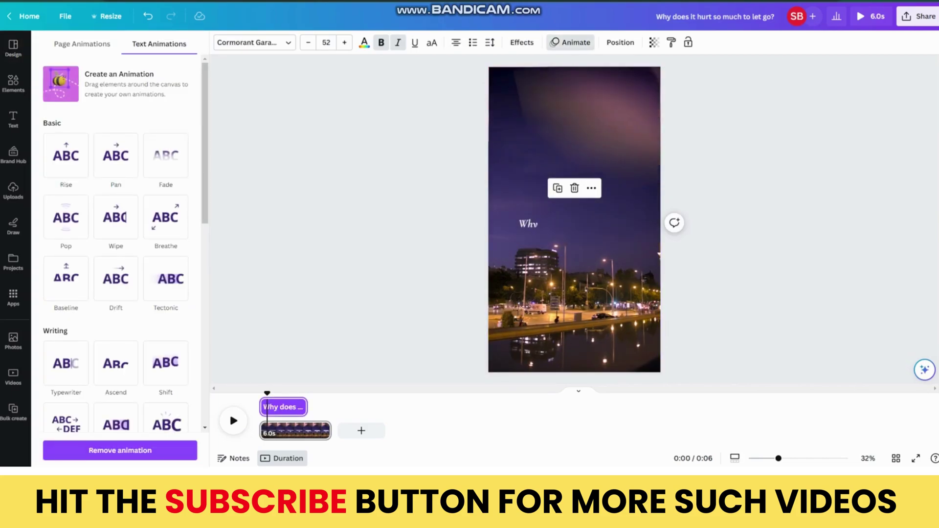
scroll(115, 244, down, 1)
click(65, 314)
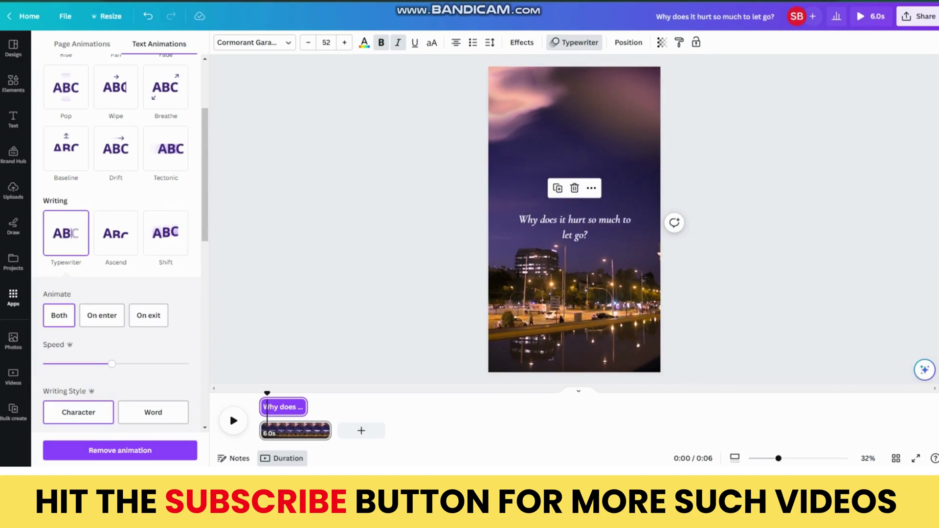
Find and open the Bulk create app for the current design.
click(298, 431)
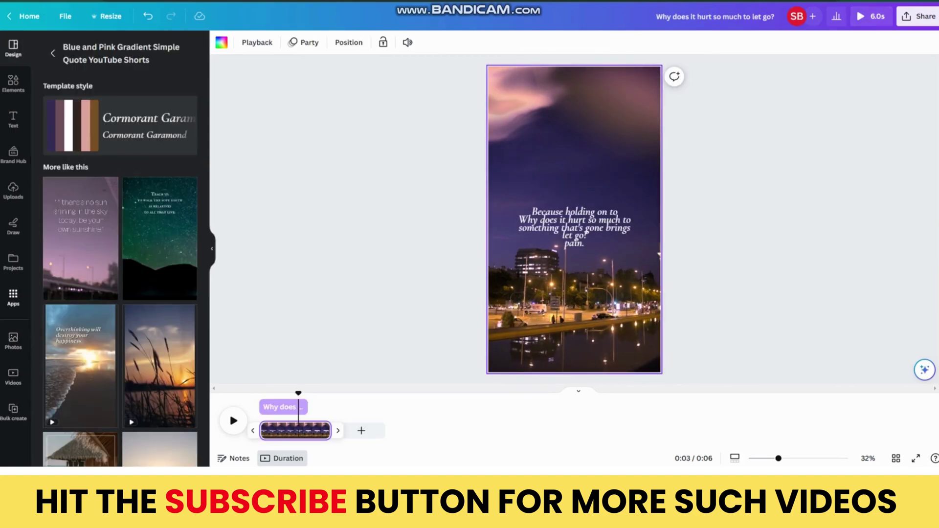
click(13, 297)
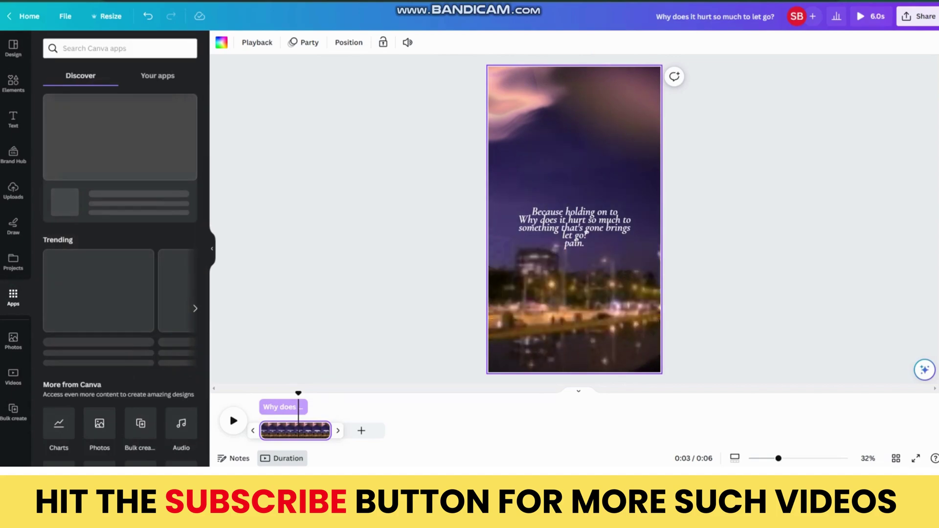
text(bu)
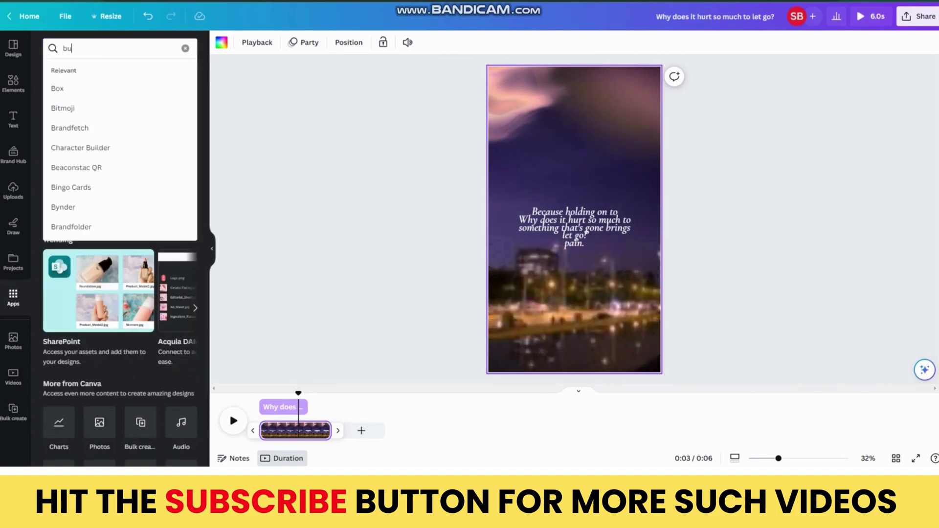
text(lk crea)
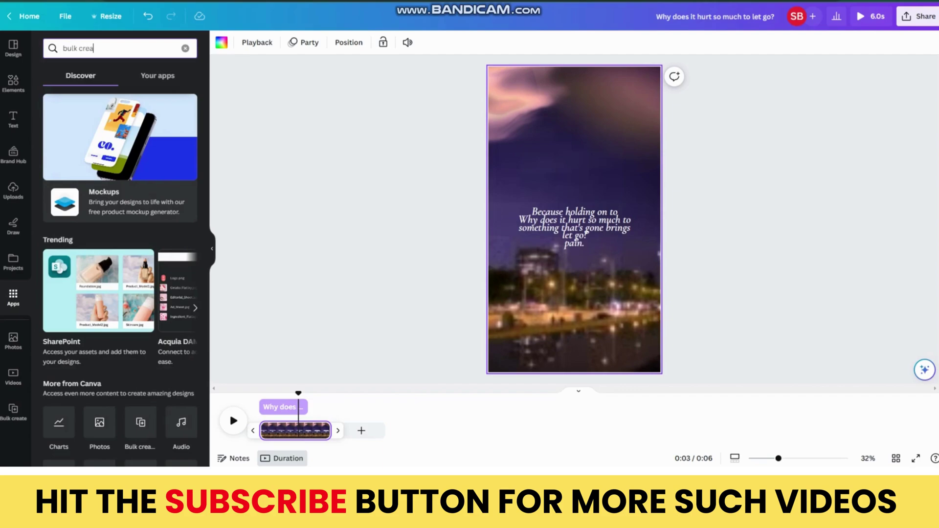
text(te)
key(Return)
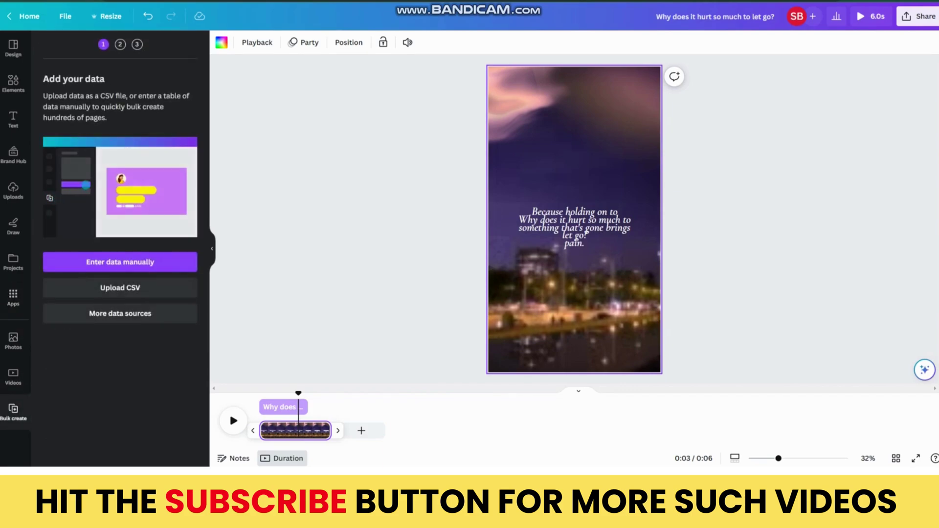
Enter bulk data manually by clearing the sample table and pasting in the first question-and-answer table from ChatGPT.
click(120, 261)
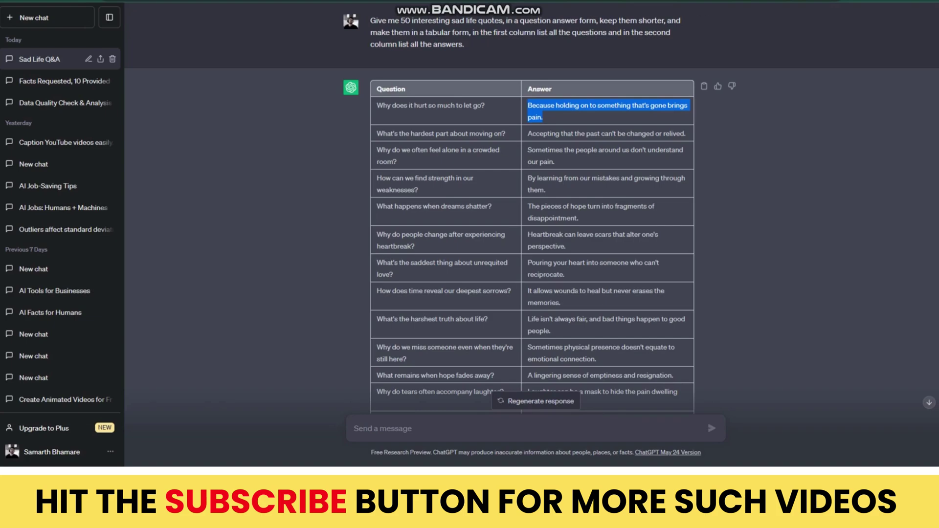
drag(374, 88, 611, 409)
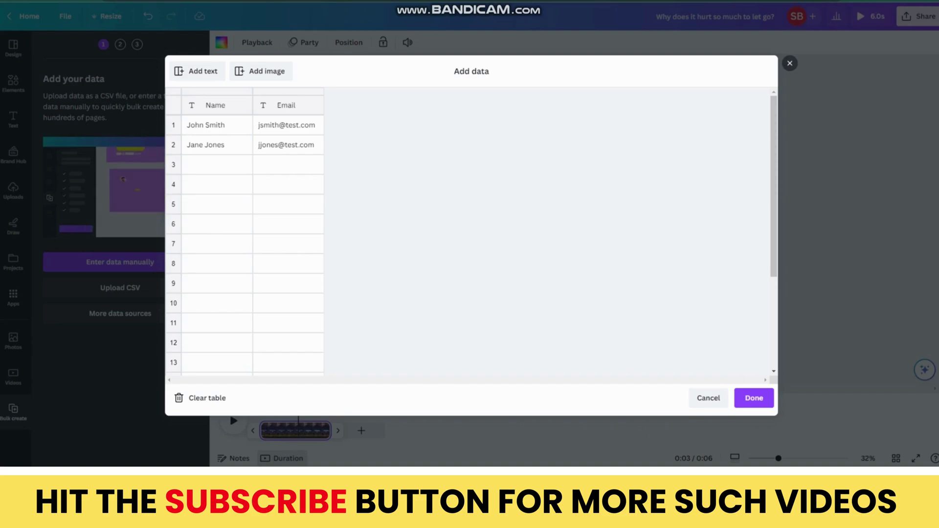
click(200, 398)
click(217, 106)
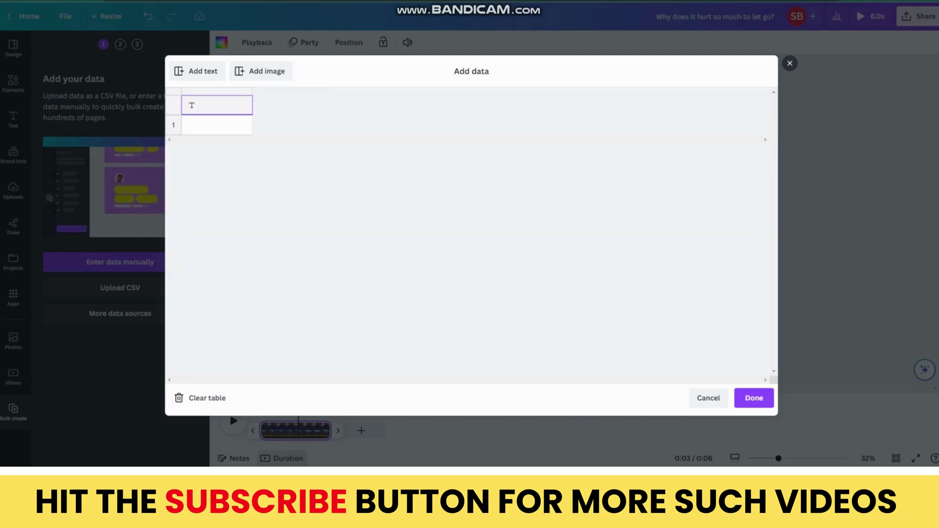
key(ctrl+v)
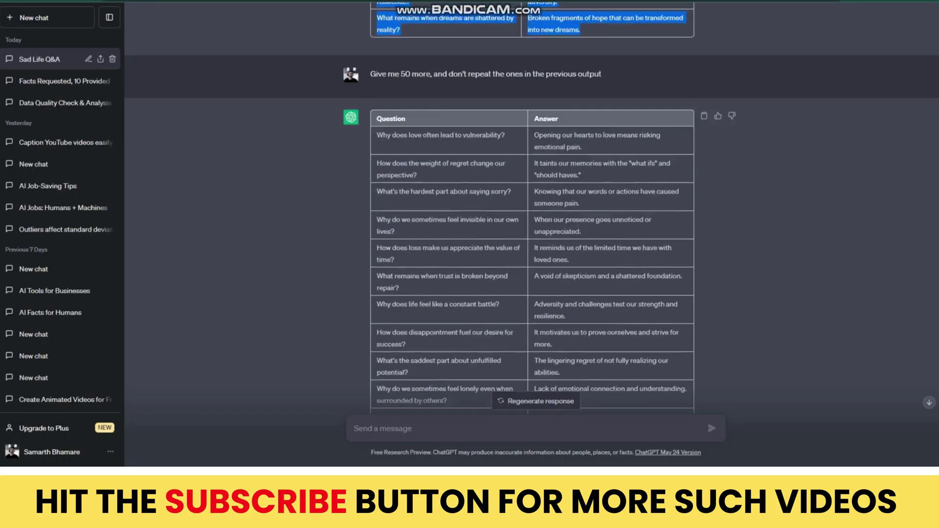
Append the second ChatGPT question-and-answer table to the bulk data, starting at row 55.
scroll(532, 220, down, 2)
drag(377, 63, 675, 406)
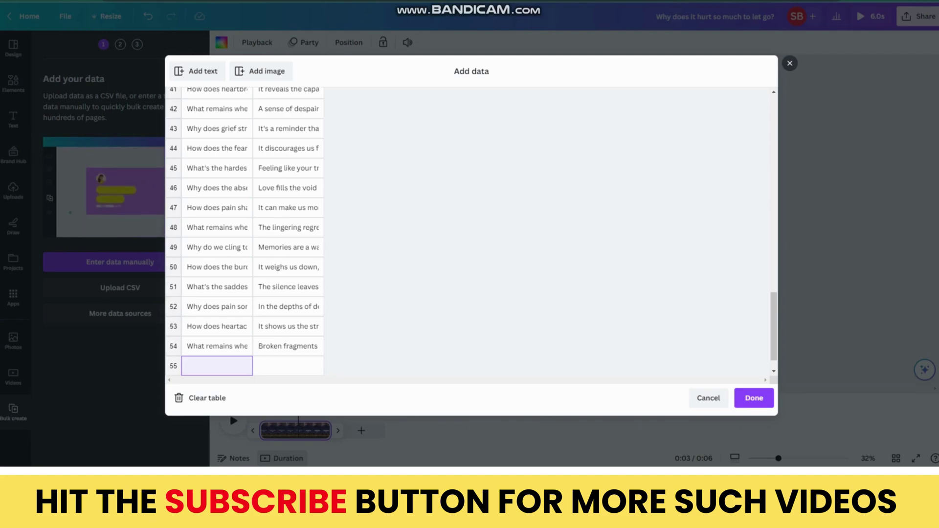
key(ctrl+v)
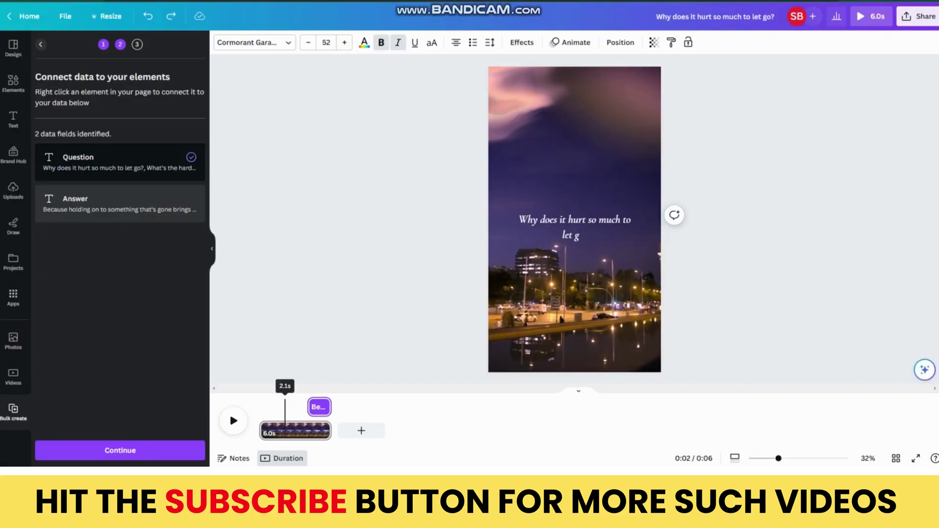
Move the question text above the answer text and connect it to the Question data field.
click(574, 227)
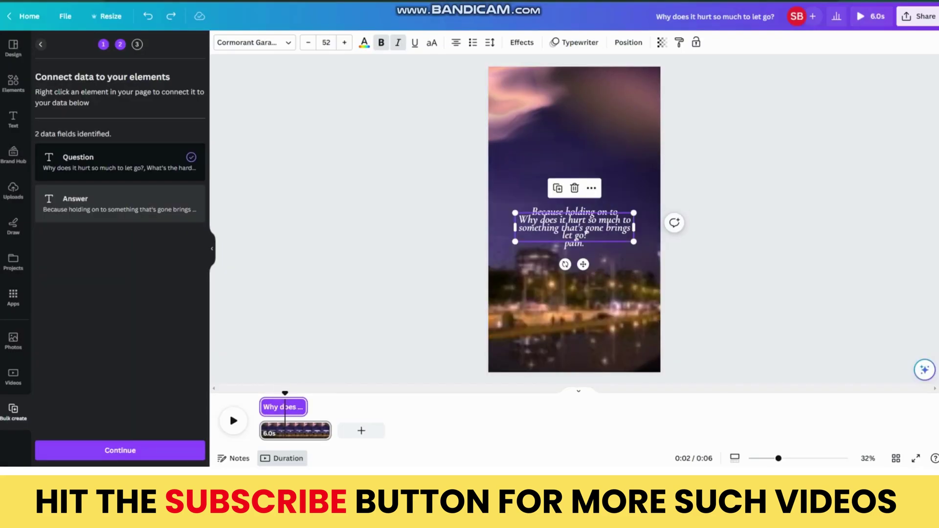
drag(576, 235, 572, 169)
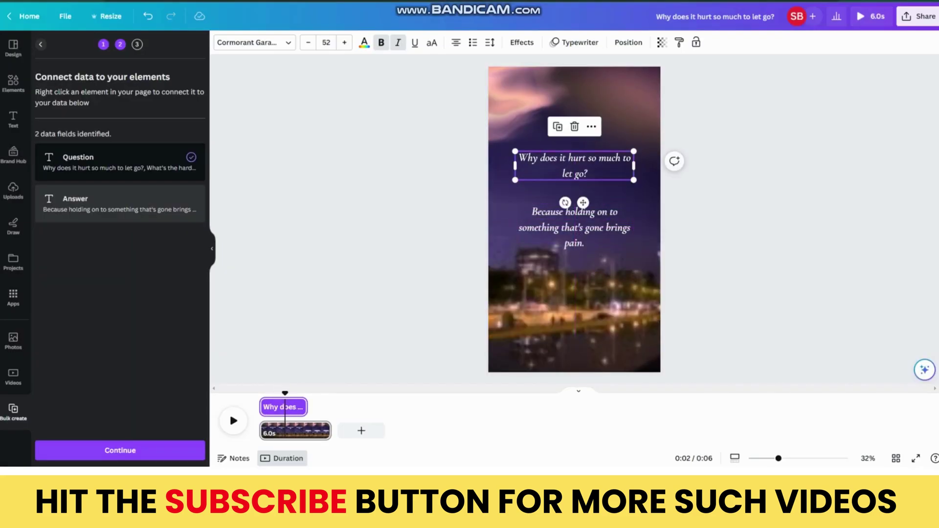
right_click(571, 169)
mouse_move(616, 336)
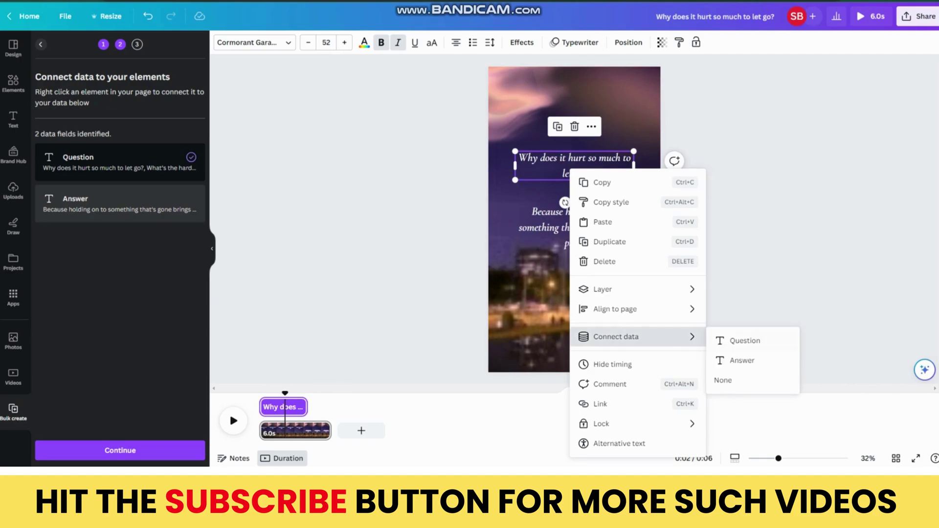
click(738, 337)
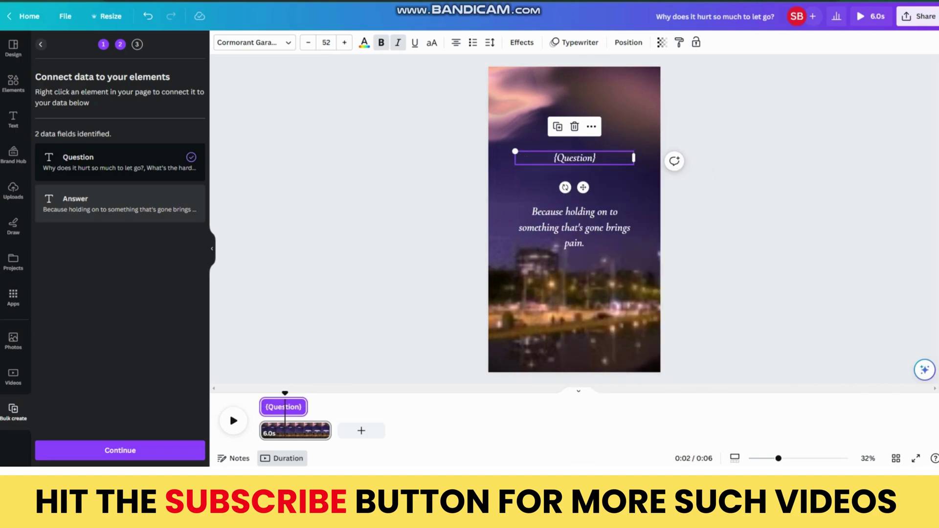
Connect the lower text element on the video page to the Answer data field.
drag(284, 393, 314, 393)
click(564, 228)
right_click(564, 227)
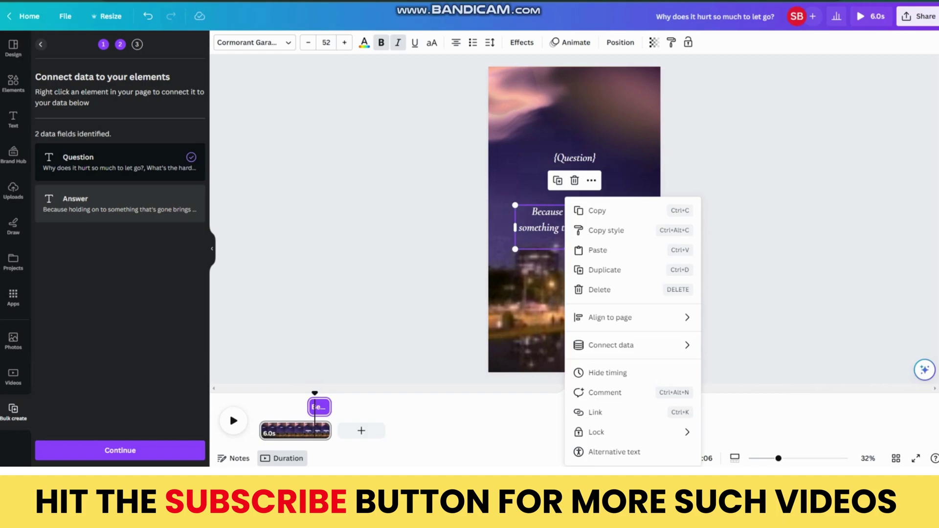
mouse_move(616, 344)
click(735, 367)
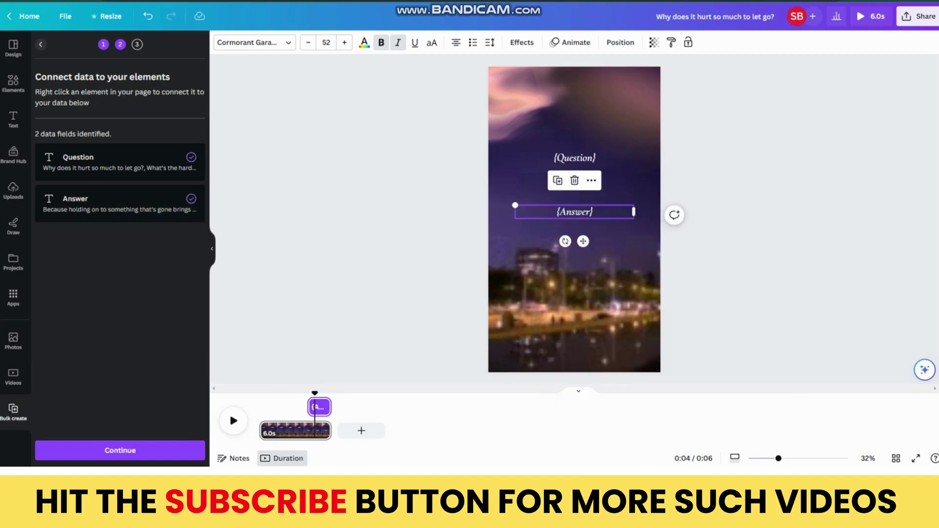
Move the Question text element down so it sits exactly on top of the Answer text element.
click(574, 158)
drag(575, 158, 575, 212)
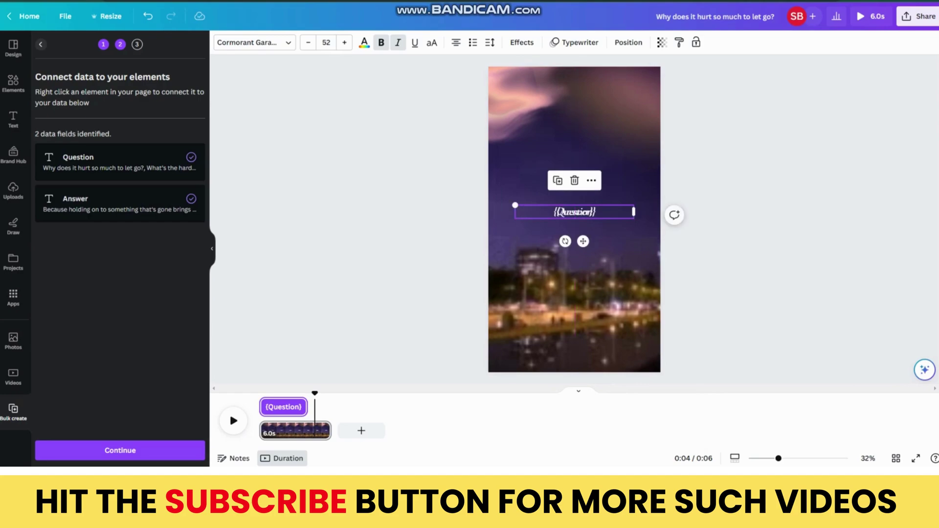
click(331, 411)
Apply the connected data with all rows selected and generate the 109 bulk pages.
click(119, 449)
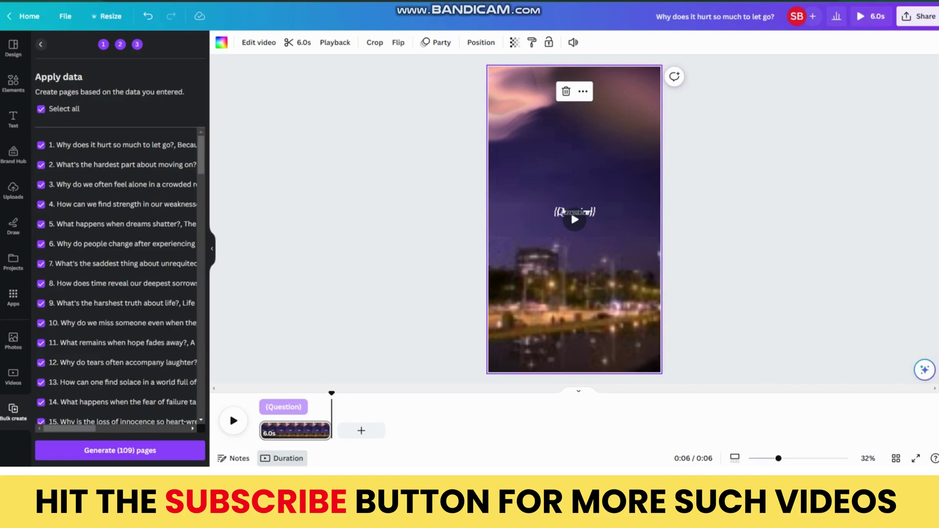
click(120, 450)
click(120, 450)
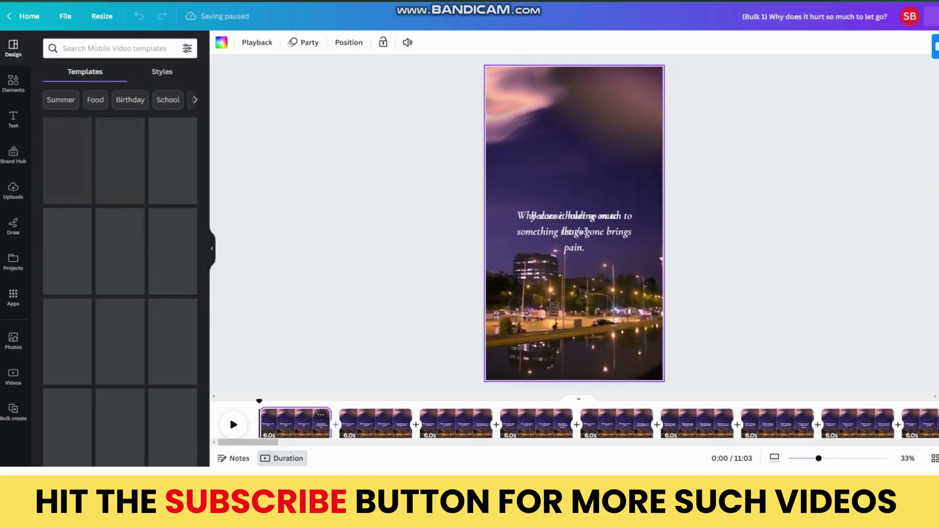
Preview the generated quote videos from the start and check the timing of question and answer texts across several pages.
click(230, 416)
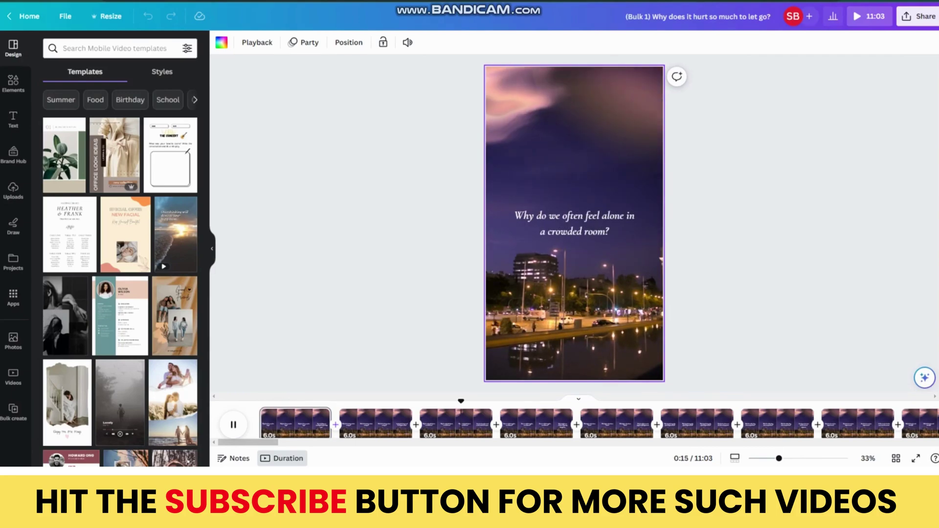
key(space)
click(230, 415)
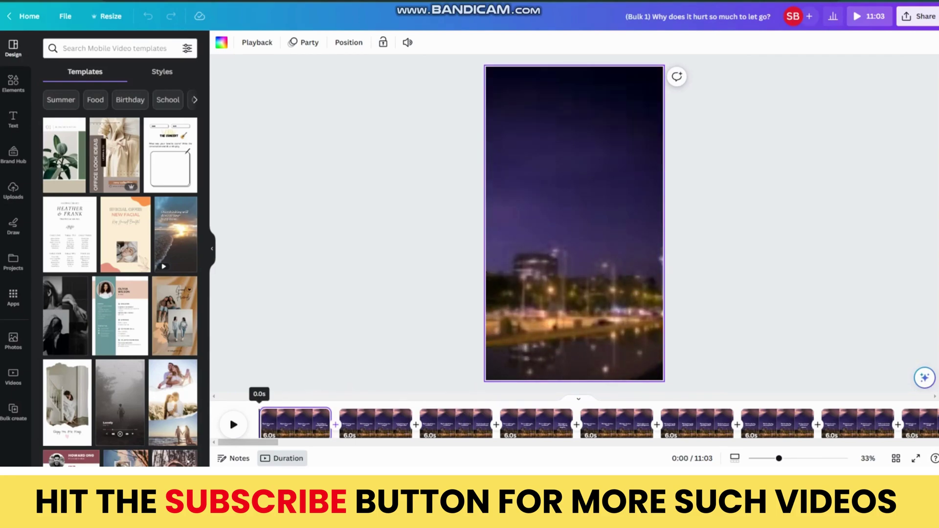
click(230, 416)
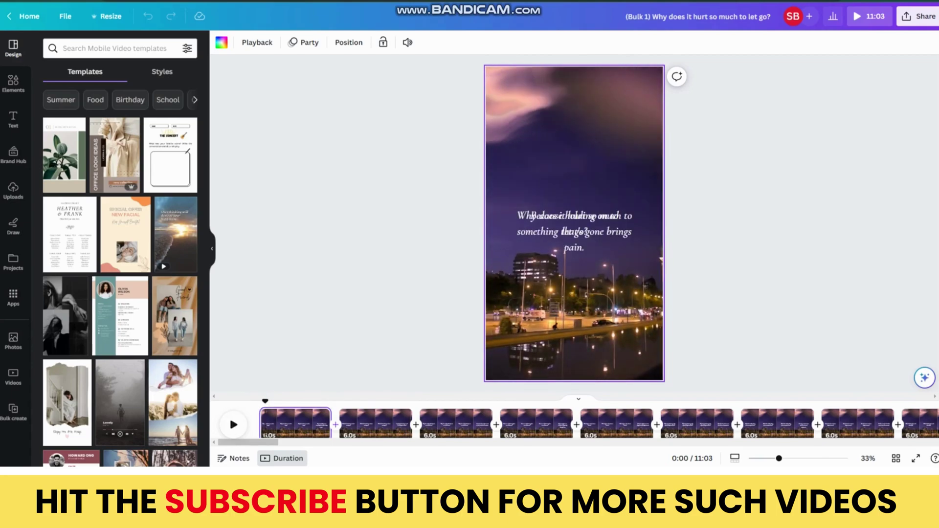
drag(265, 402, 766, 401)
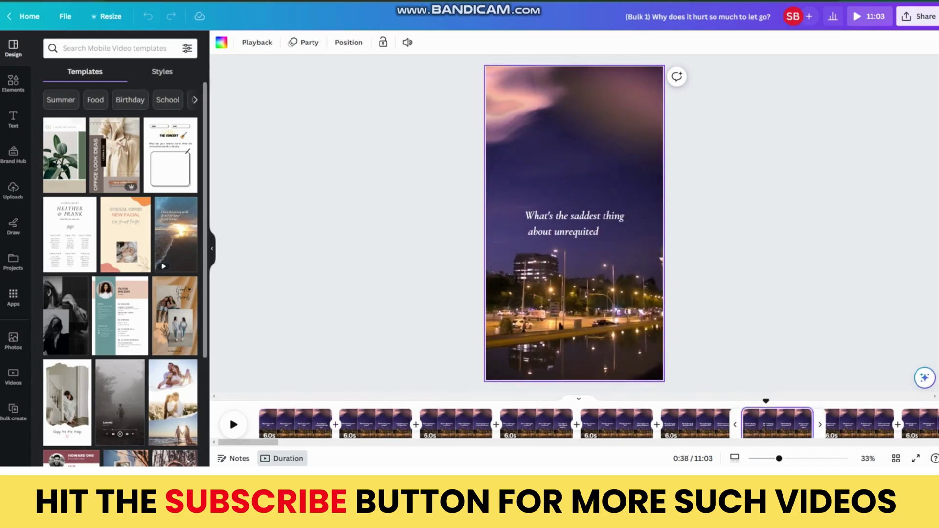
Search the photos for "plain quotes background" and use the plain dark brown image as the seventh page's background.
click(13, 341)
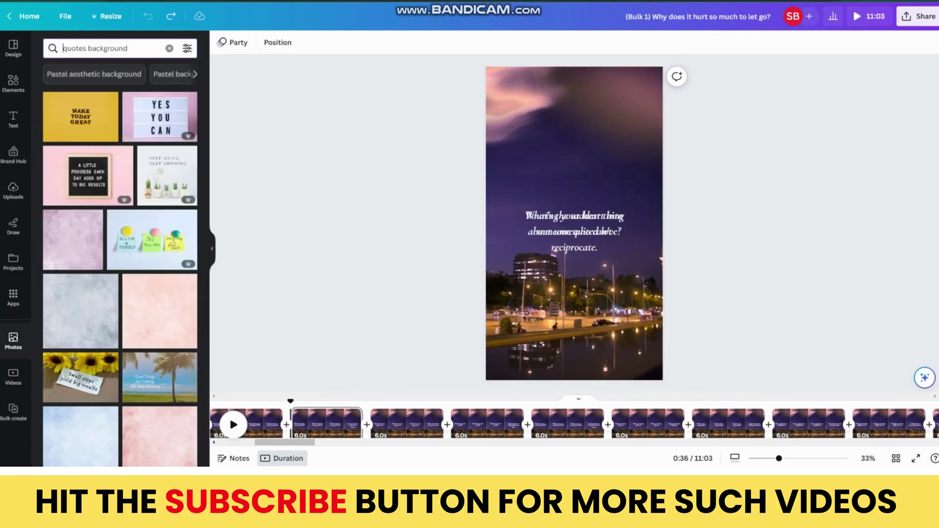
click(62, 48)
text(plain)
key(Return)
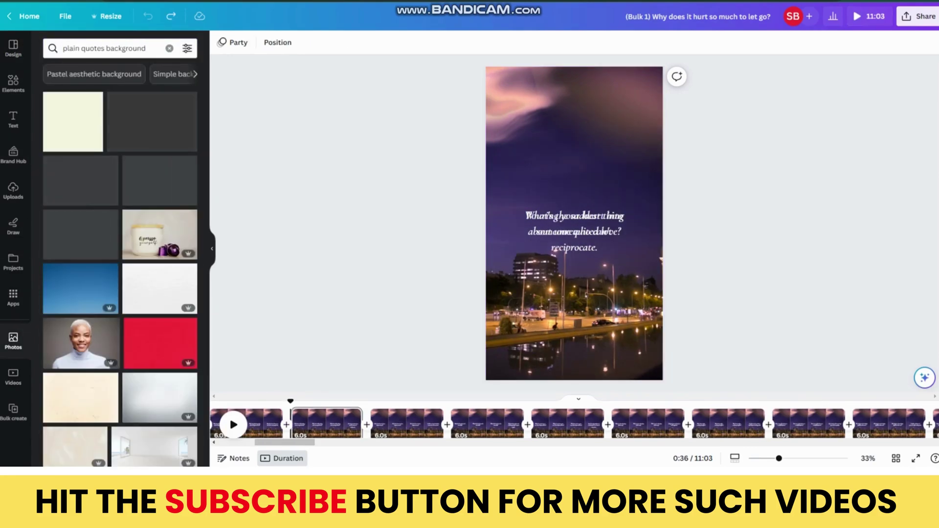
scroll(120, 264, down, 5)
click(167, 341)
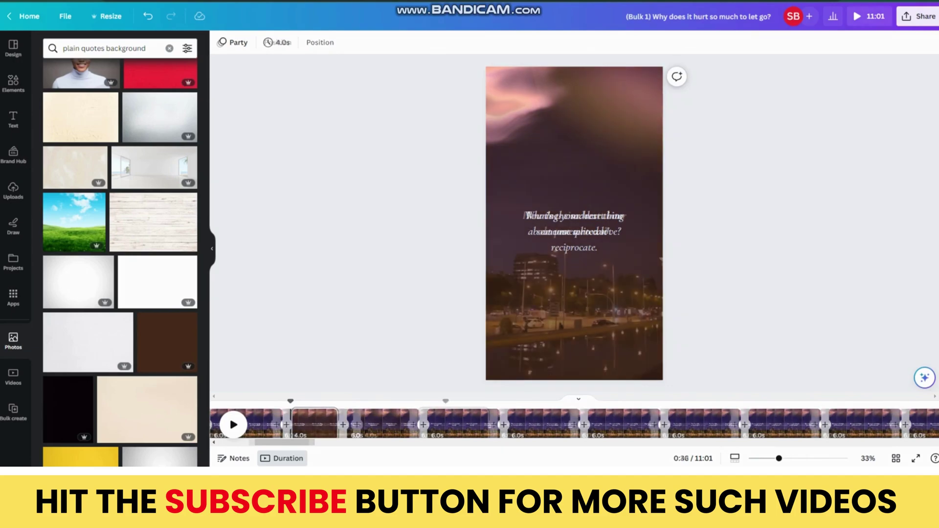
Open the download settings for the bulk-generated design.
click(918, 16)
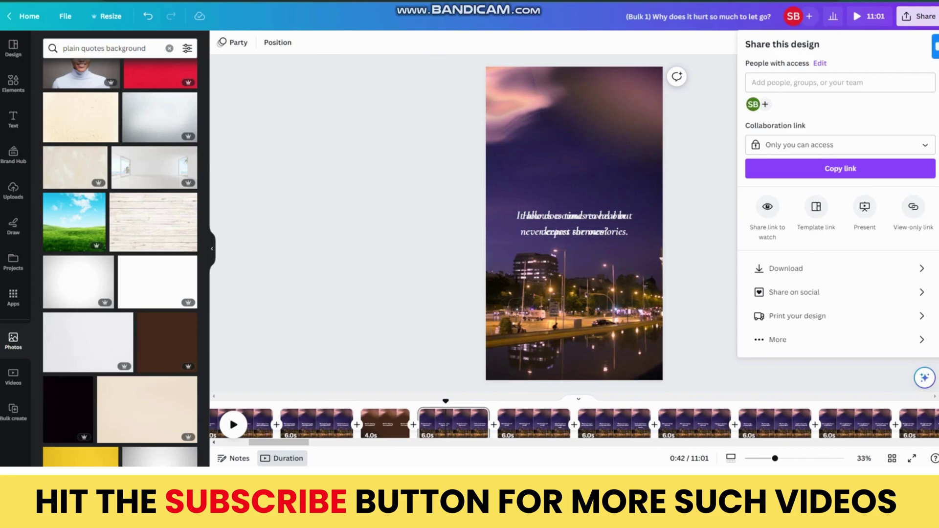
click(839, 268)
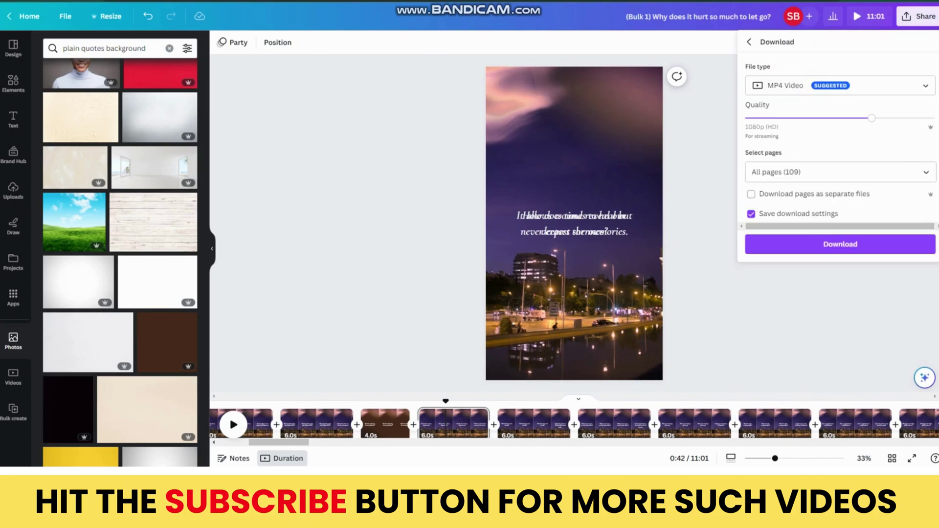